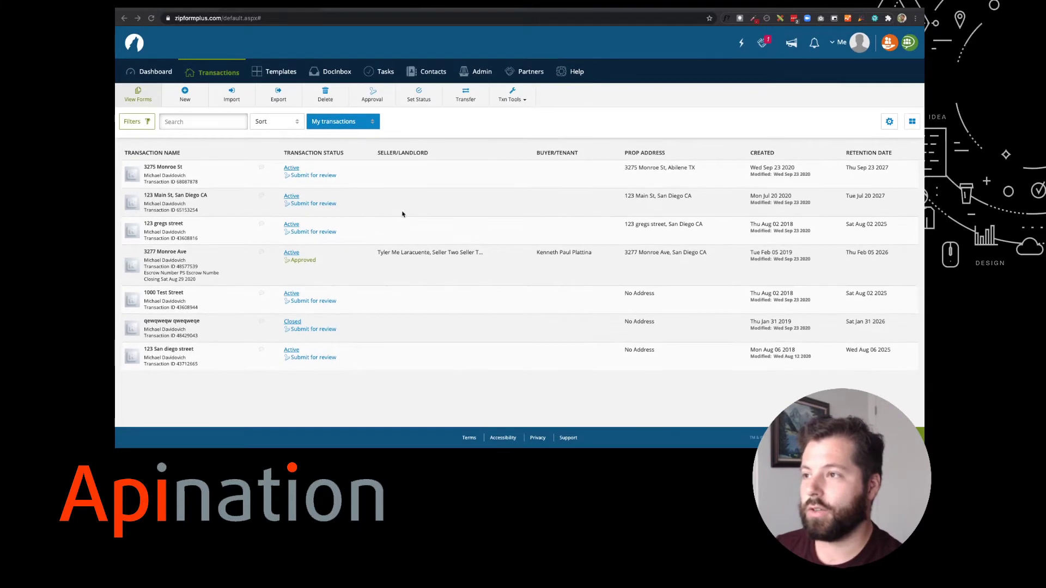
click(171, 170)
scroll(433, 283, down, 1)
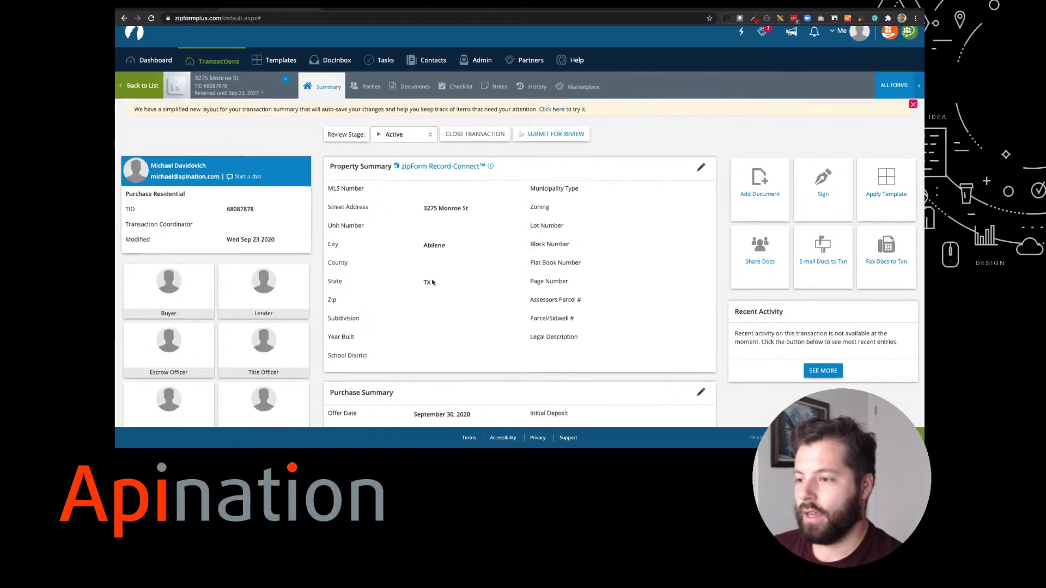
scroll(433, 283, down, 3)
scroll(428, 246, down, 1)
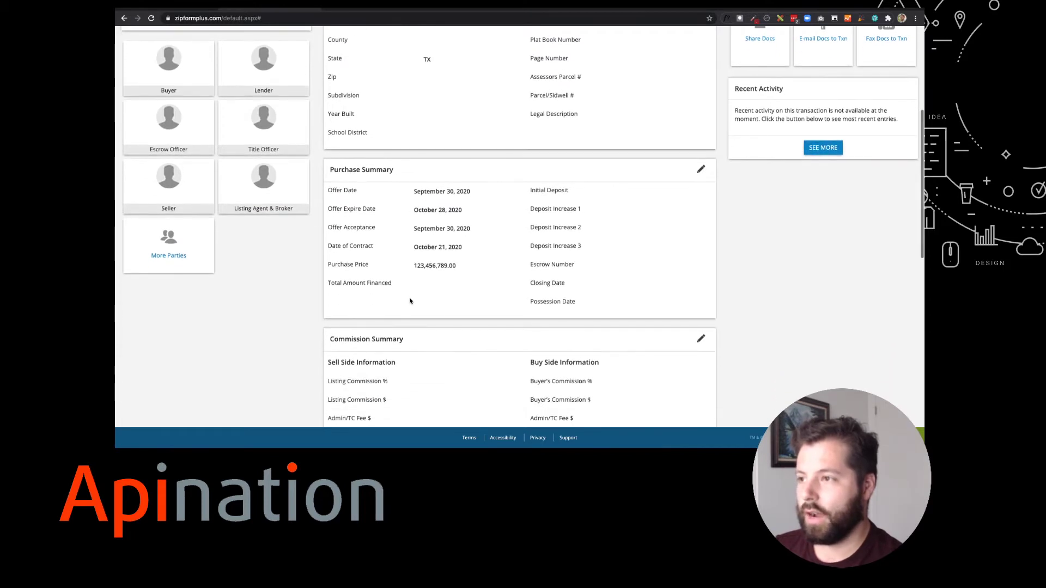
scroll(385, 307, down, 1)
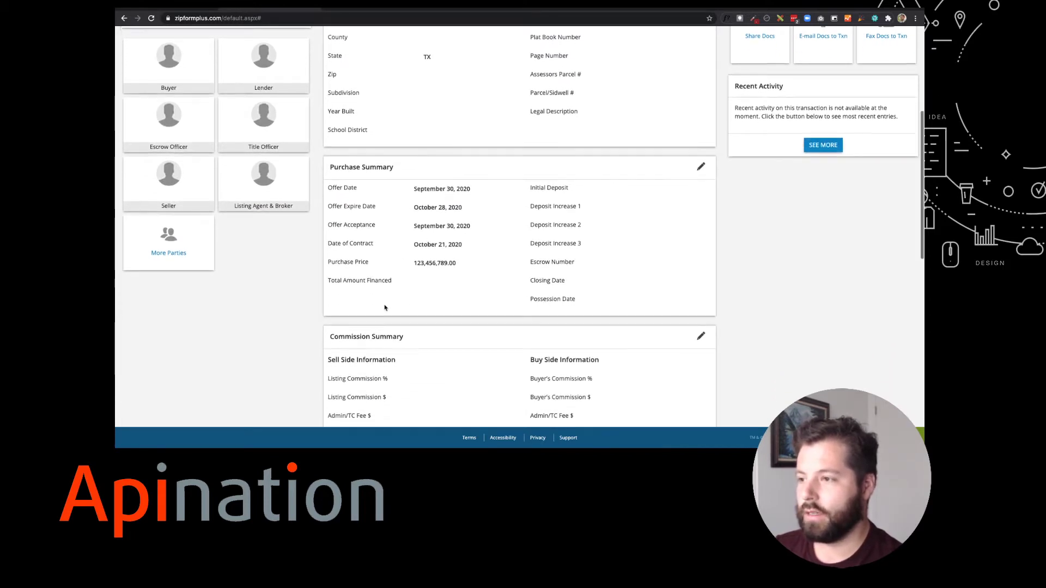
scroll(384, 308, down, 3)
scroll(385, 307, down, 6)
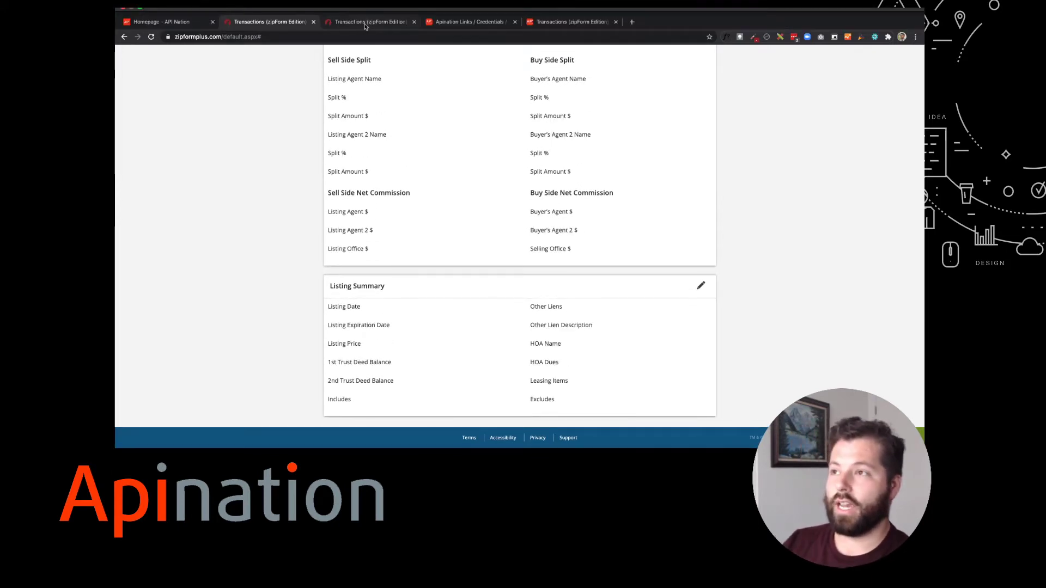
Switch to the Tasks calendar tab and scroll through the November 2020 transaction dates
click(365, 24)
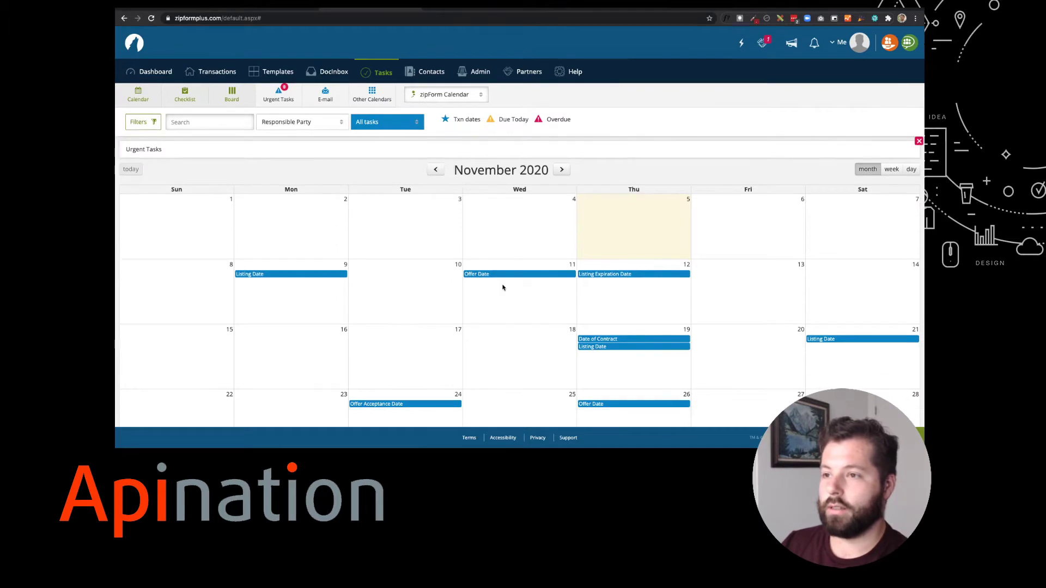
scroll(502, 287, down, 3)
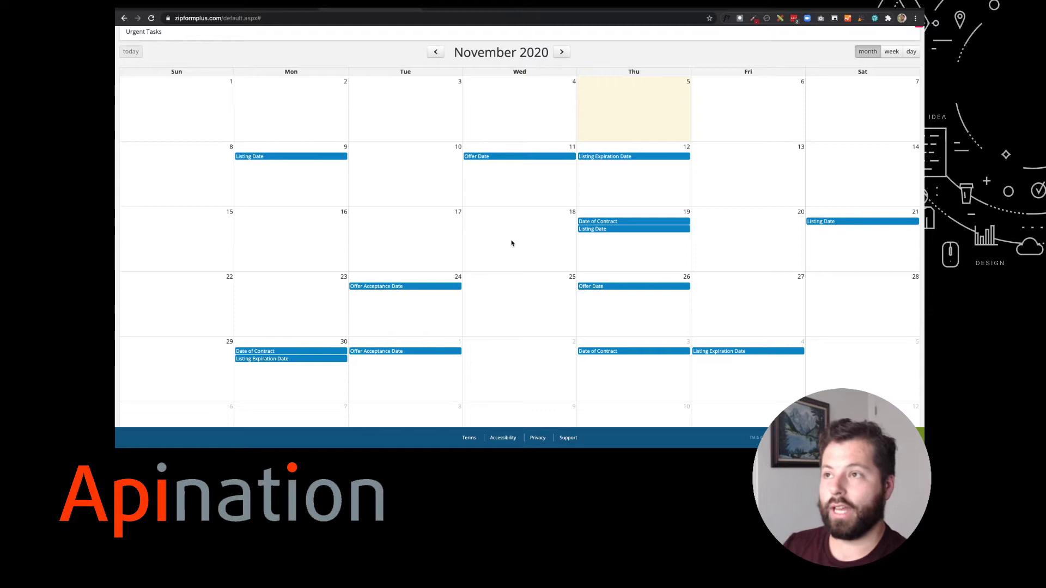
scroll(435, 130, up, 3)
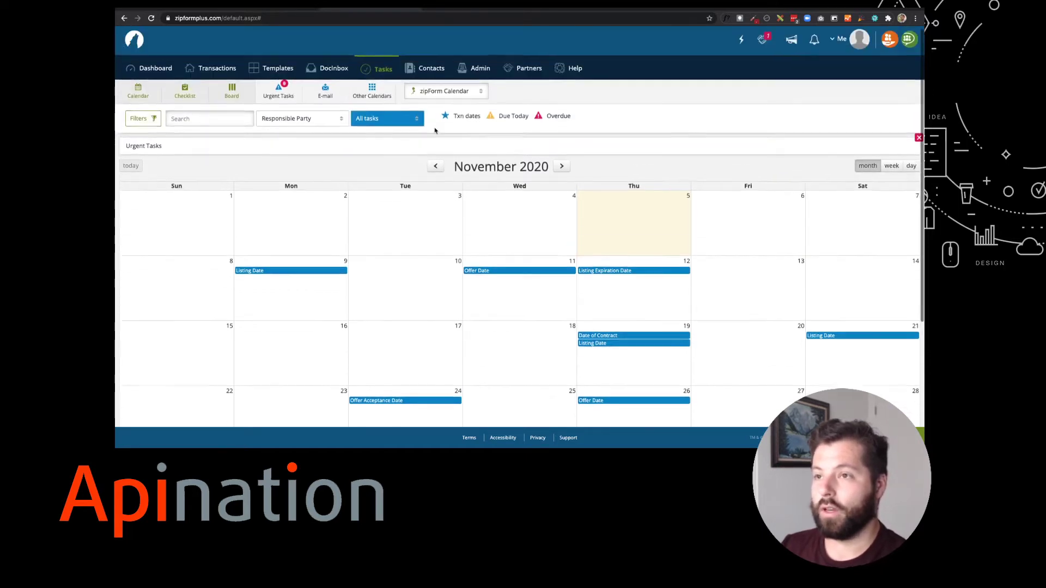
In the Partners marketplace, choose Link Account on the Google Calendar card
click(536, 75)
scroll(567, 158, down, 3)
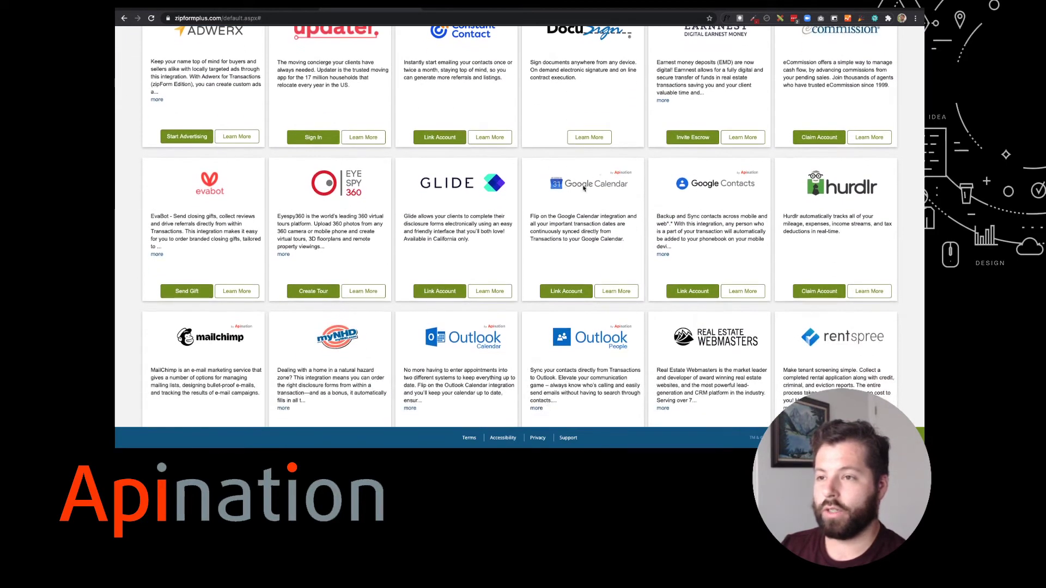
click(567, 293)
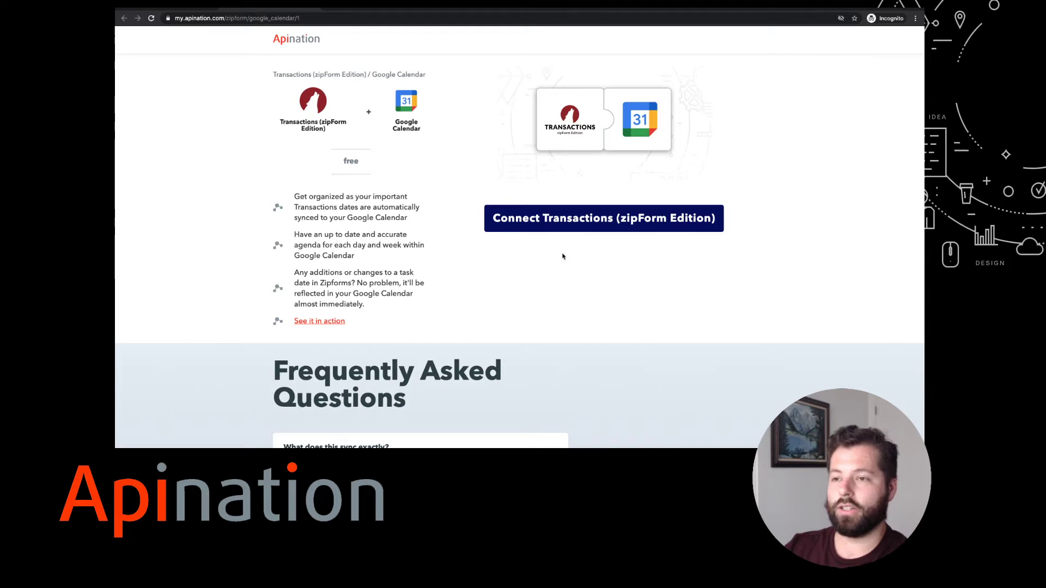
Connect Transactions (zipForm Edition) with the account username, pasted password and contact e-mail
click(577, 220)
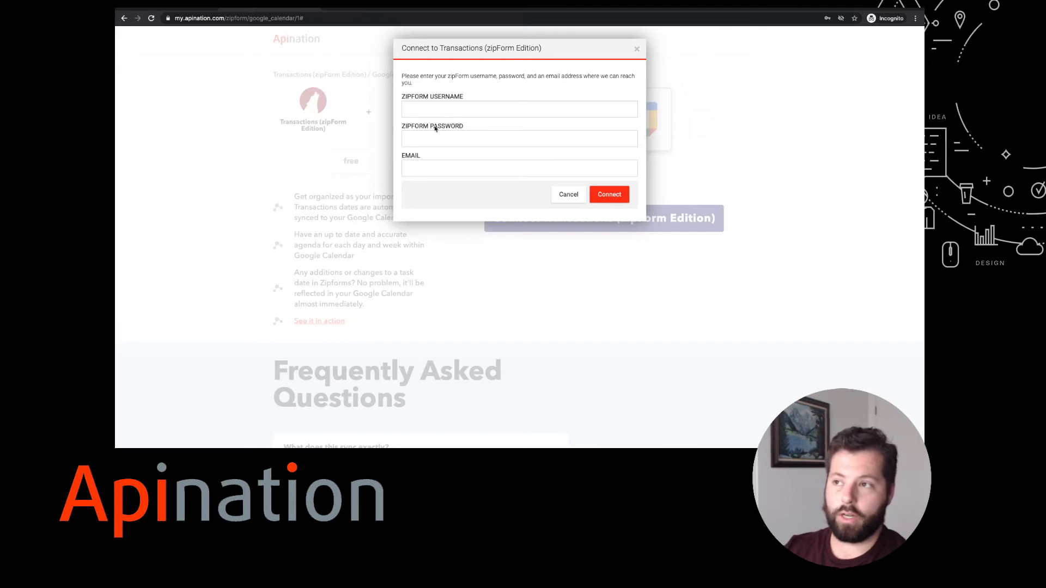
click(446, 113)
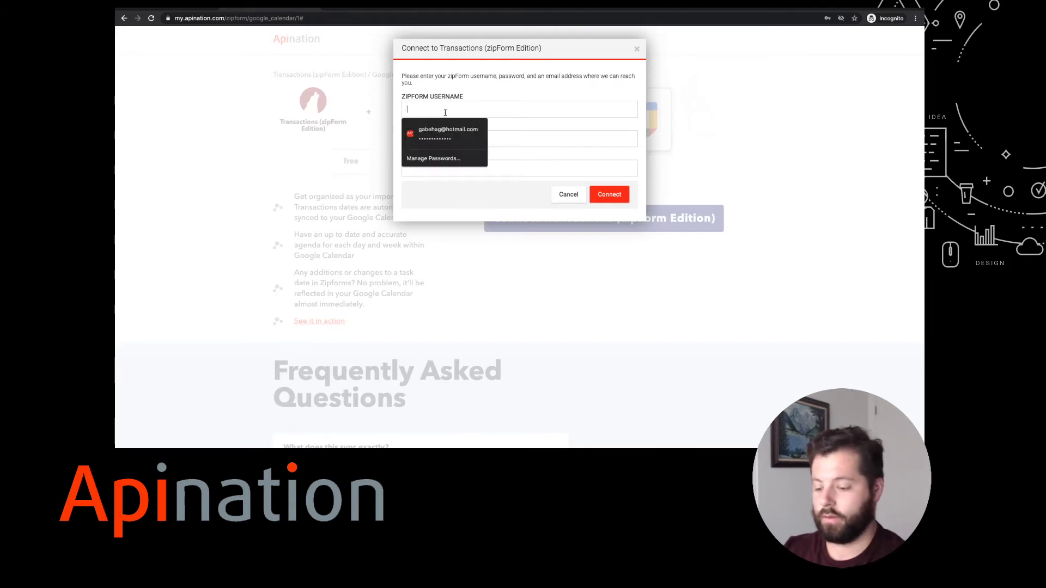
text(gabe_apination)
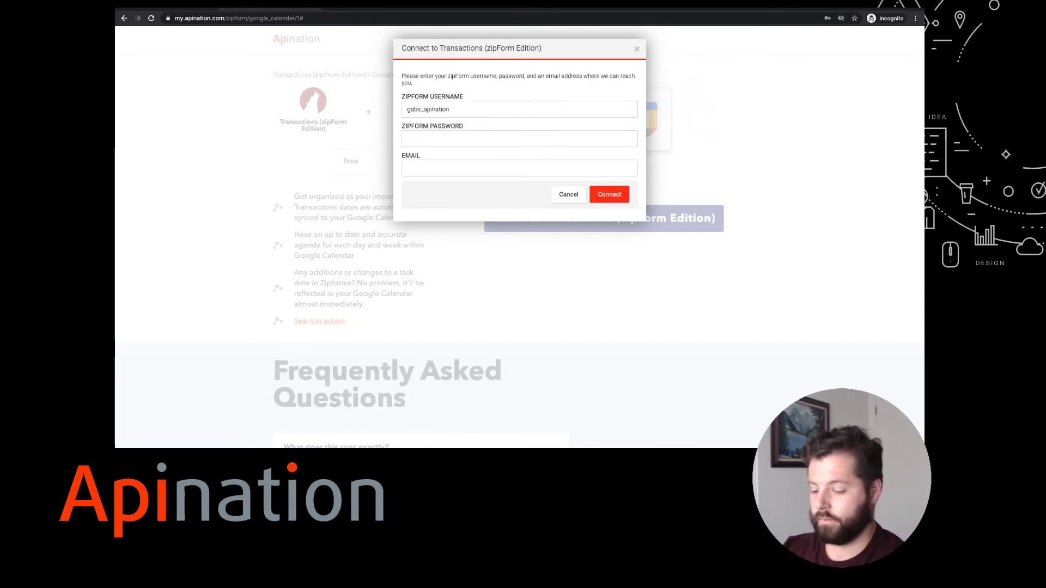
key(Tab)
key(ctrl+v)
key(Tab)
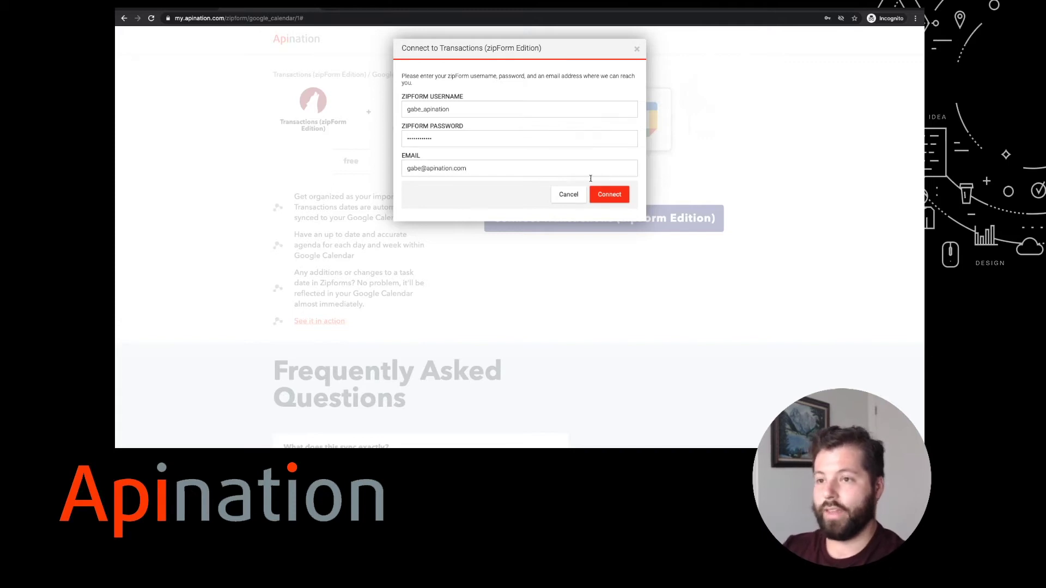
click(606, 197)
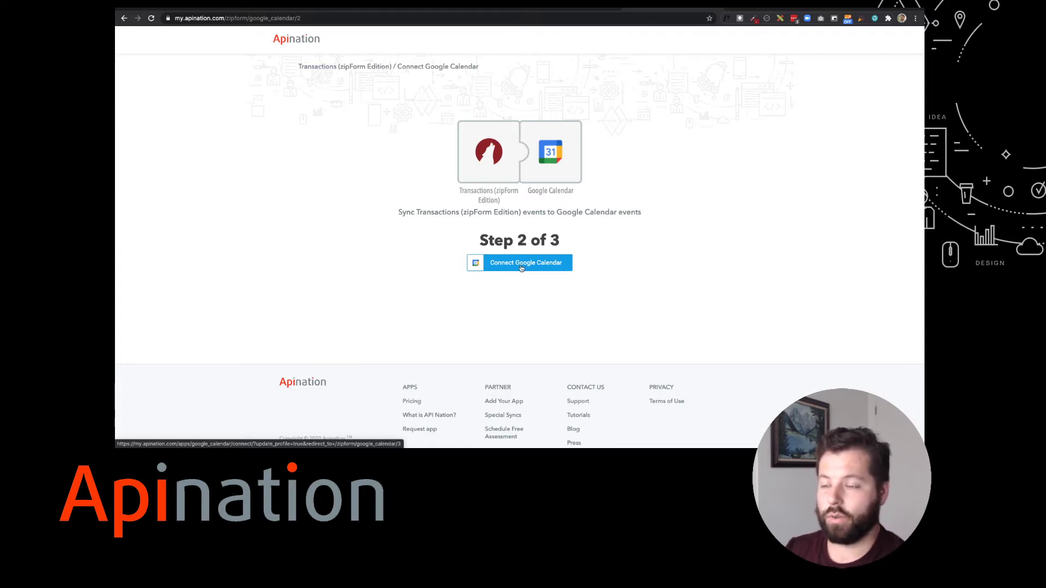
Connect Google Calendar by choosing the work Google account and allowing access
click(522, 268)
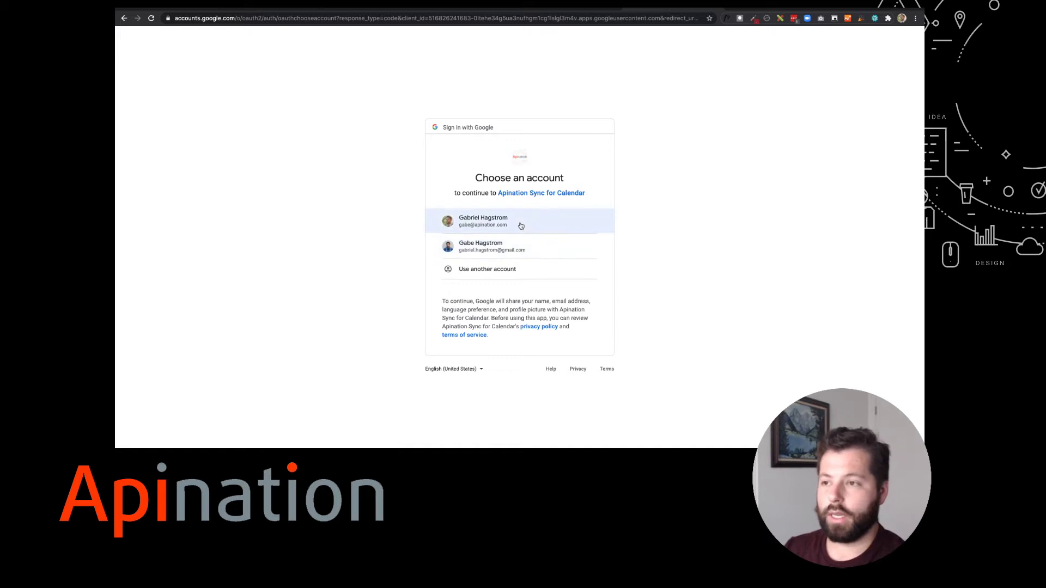
click(479, 225)
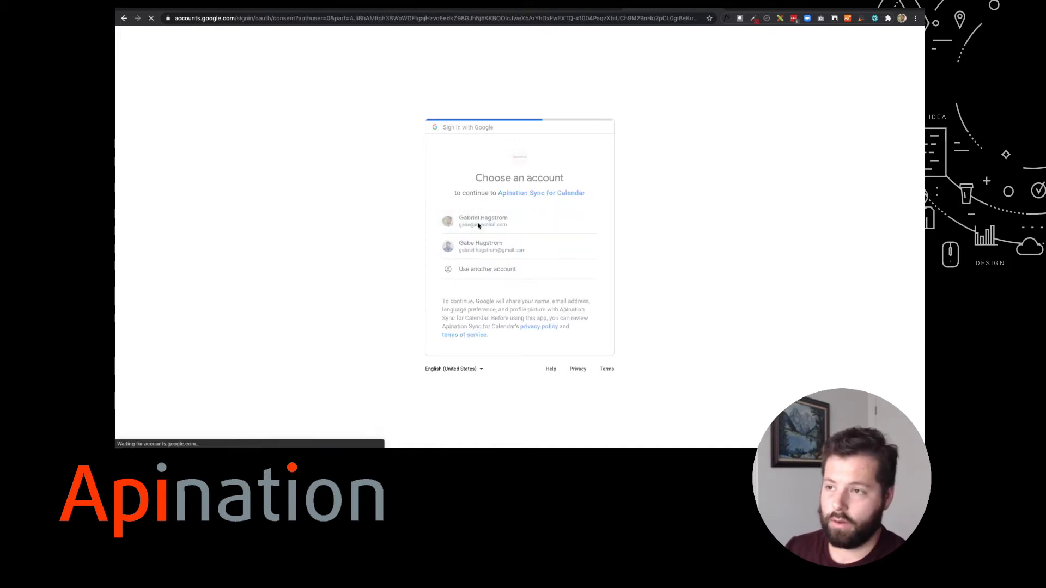
click(570, 355)
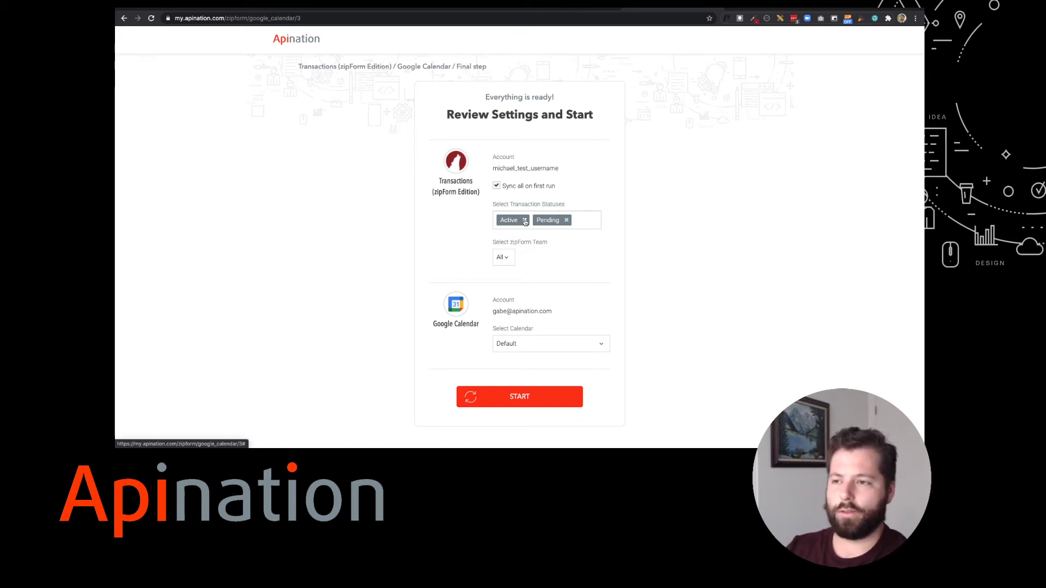
Reset the transaction statuses filter so only Active and Pending are synced
click(524, 221)
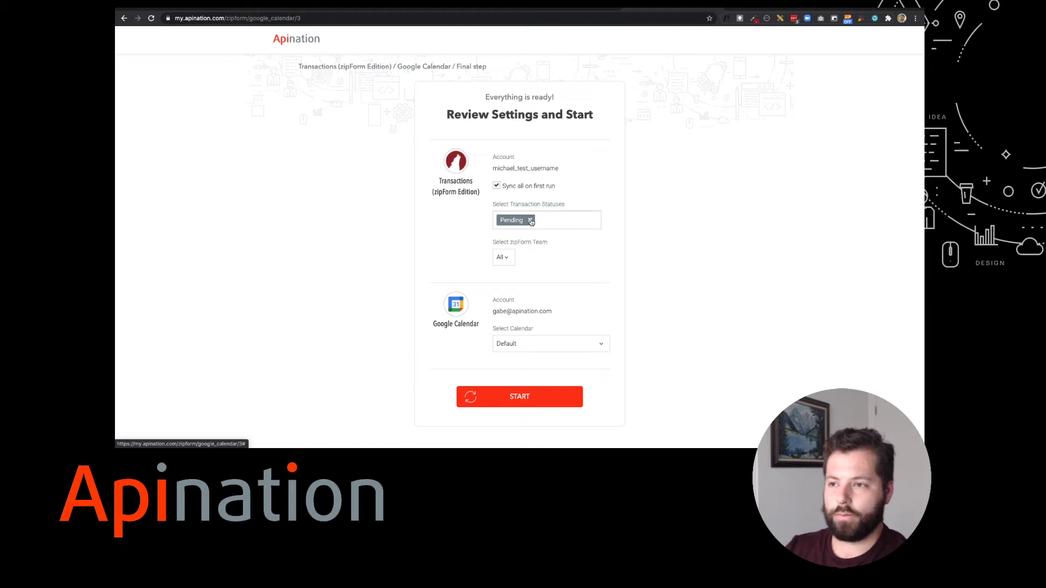
click(530, 220)
text(a)
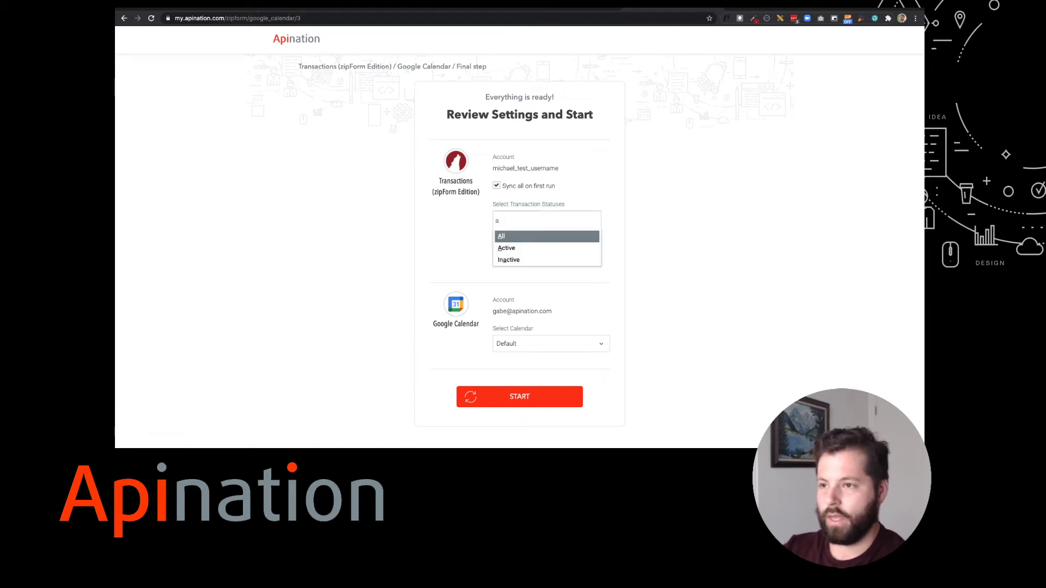
key(BackSpace)
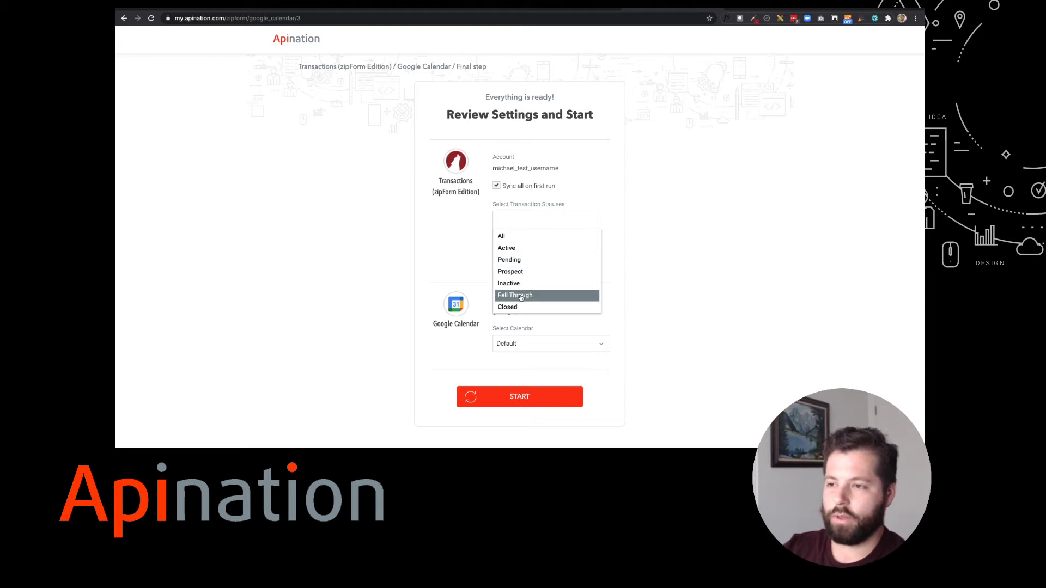
click(510, 248)
text(pen)
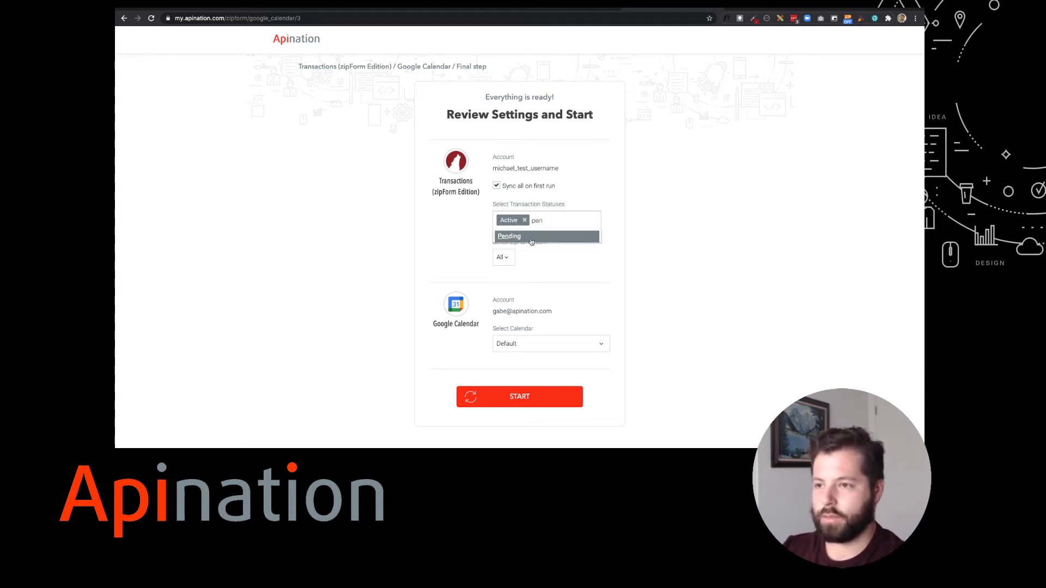
click(532, 242)
scroll(557, 272, down, 1)
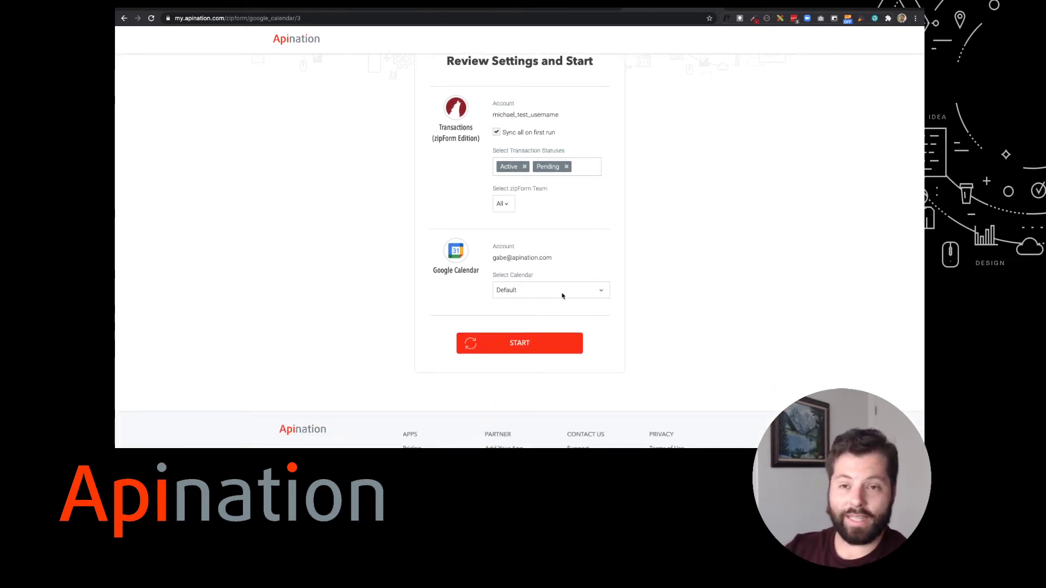
Create a new destination calendar named 'Transaction' and start the sync
click(600, 292)
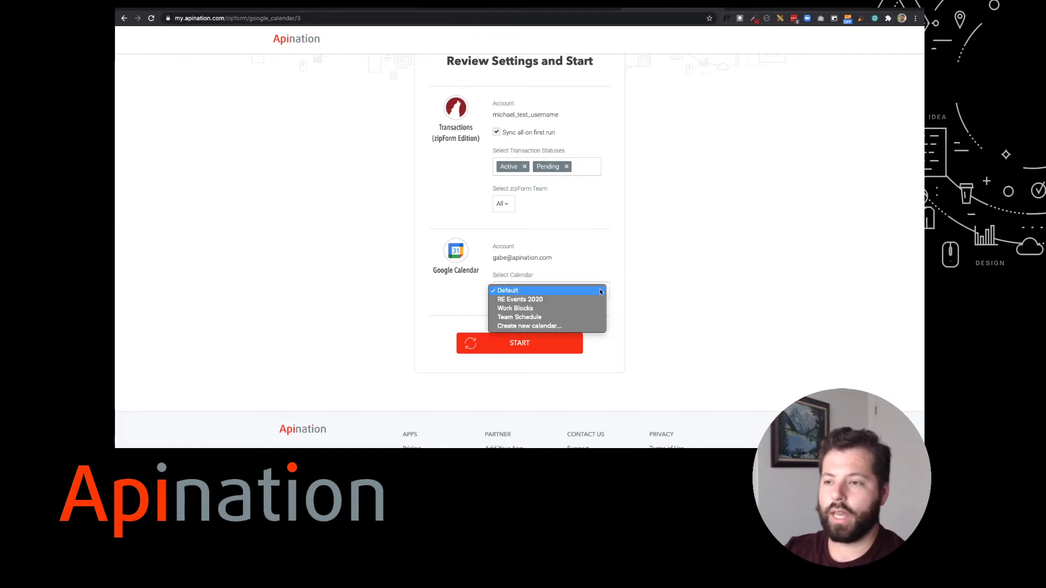
click(552, 327)
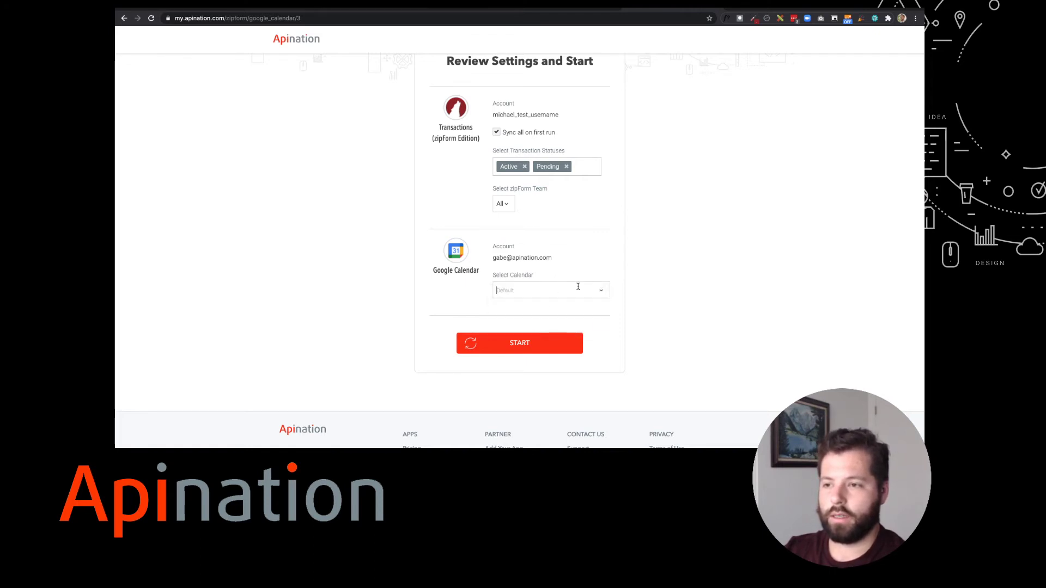
text(T)
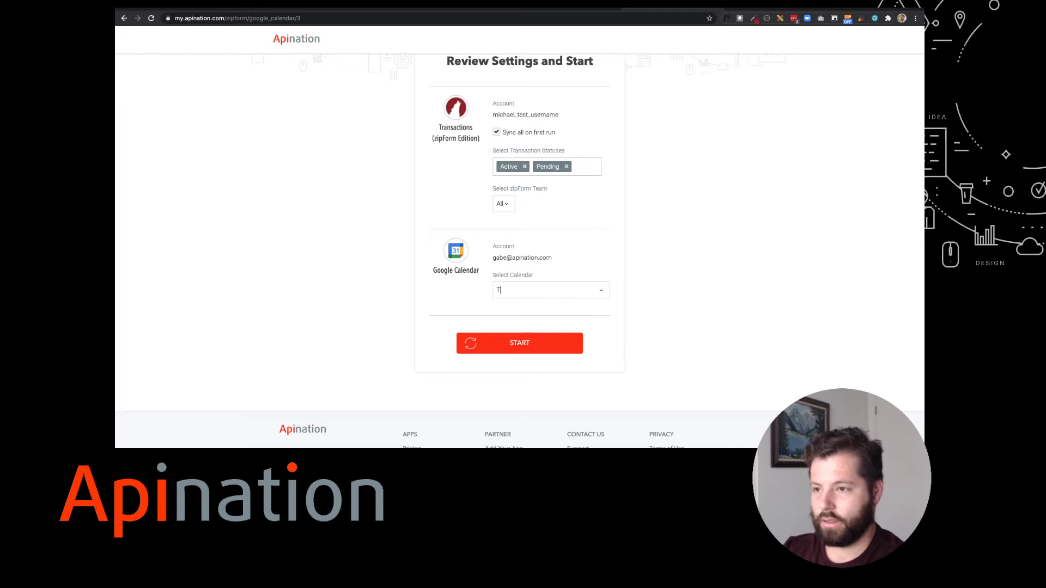
text(ransactions)
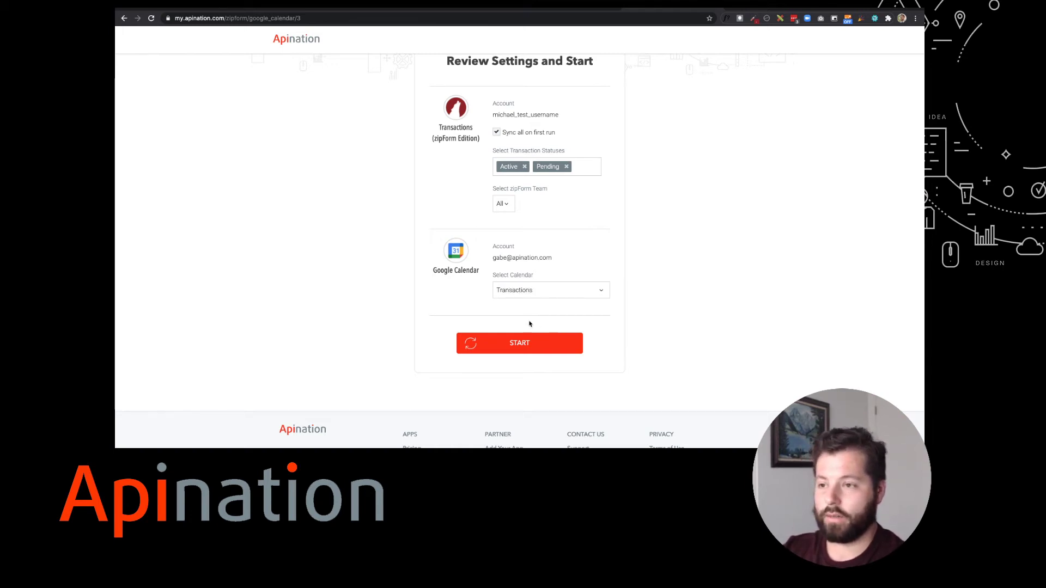
click(524, 343)
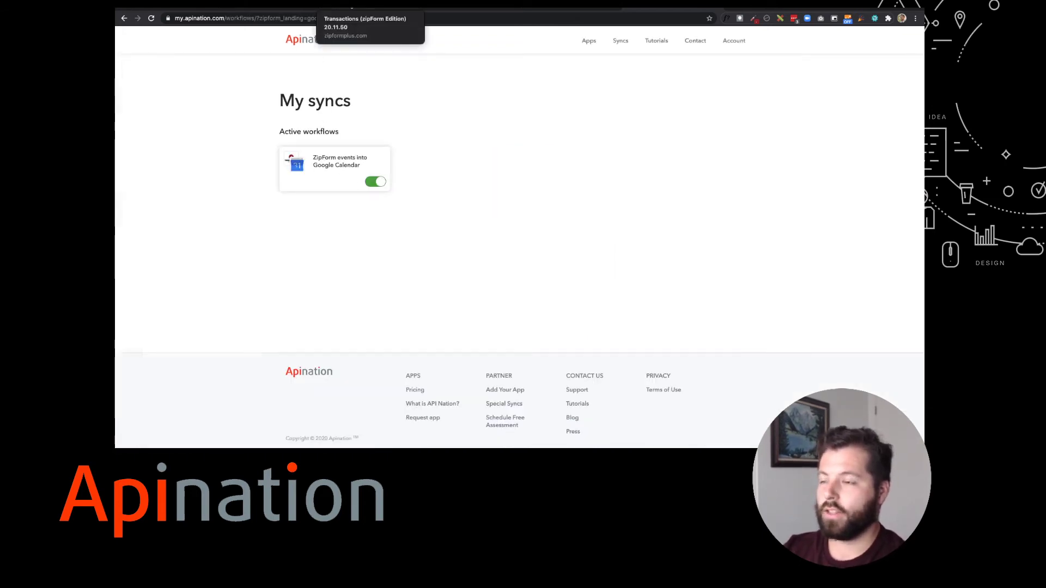
Return to the zipForm tab and open its Tasks calendar
click(352, 5)
scroll(407, 98, up, 5)
click(375, 73)
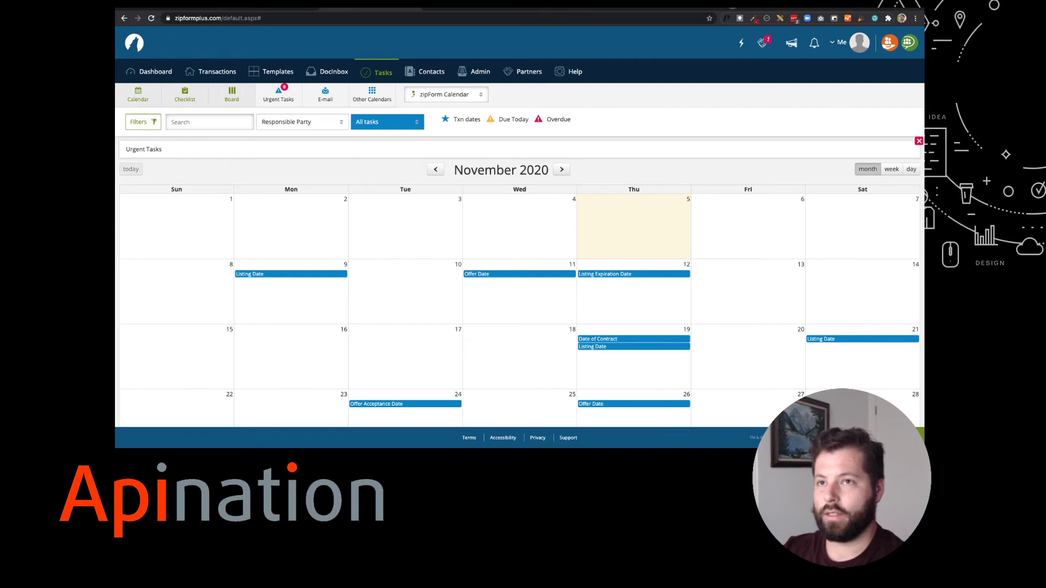
Load Google Calendar in a new browser tab
key(super+t)
text(cal)
key(Return)
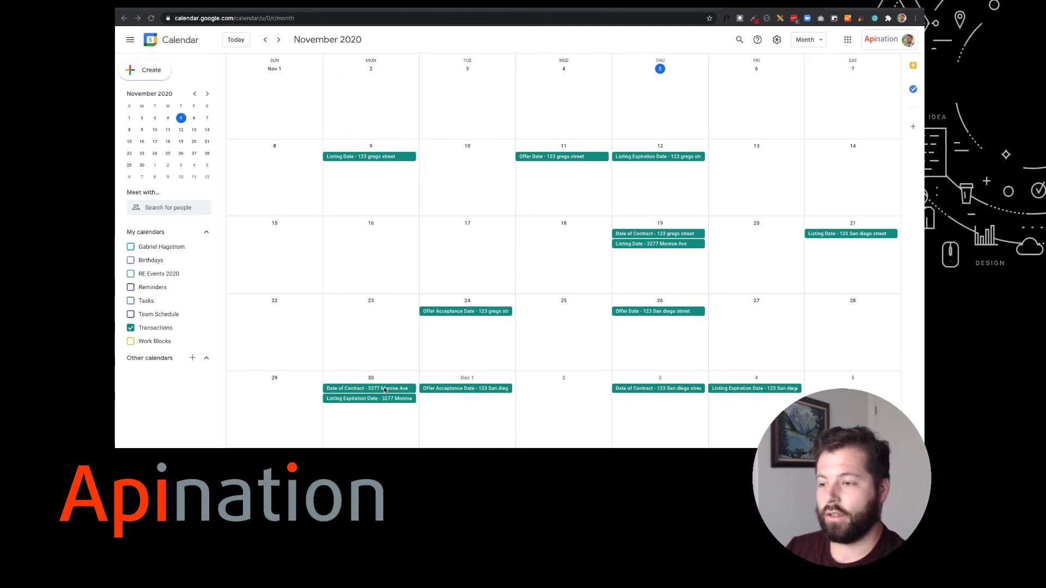
Check the synced Nov 30 Date of Contract event, then open the Transactions calendar's options
click(382, 389)
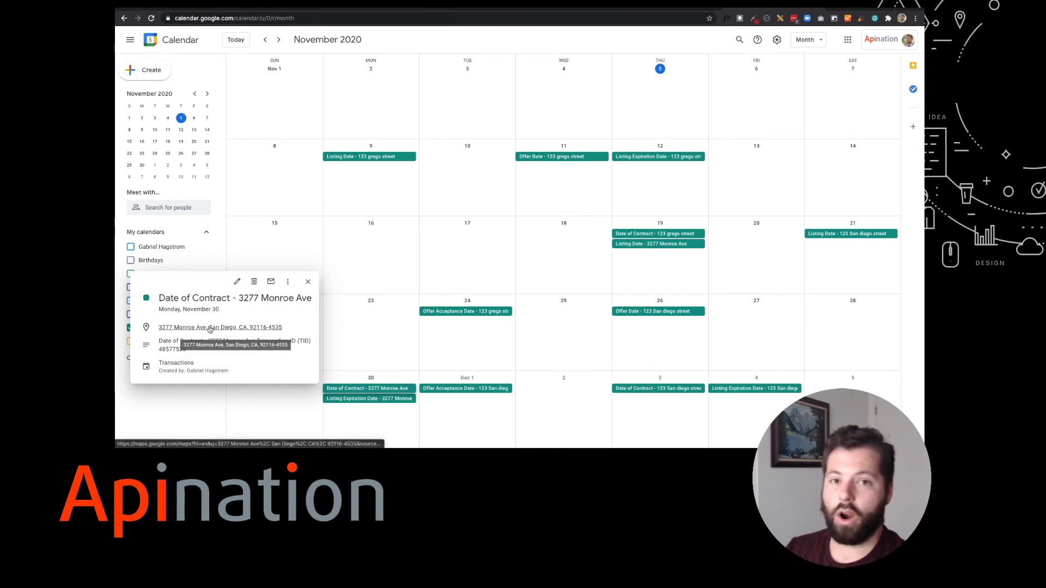
click(308, 282)
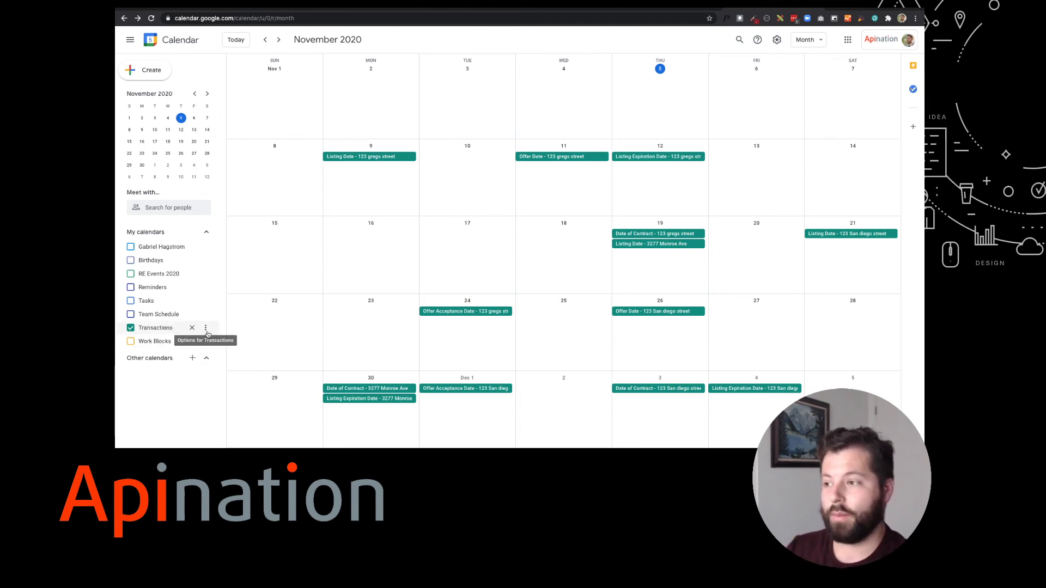
click(206, 331)
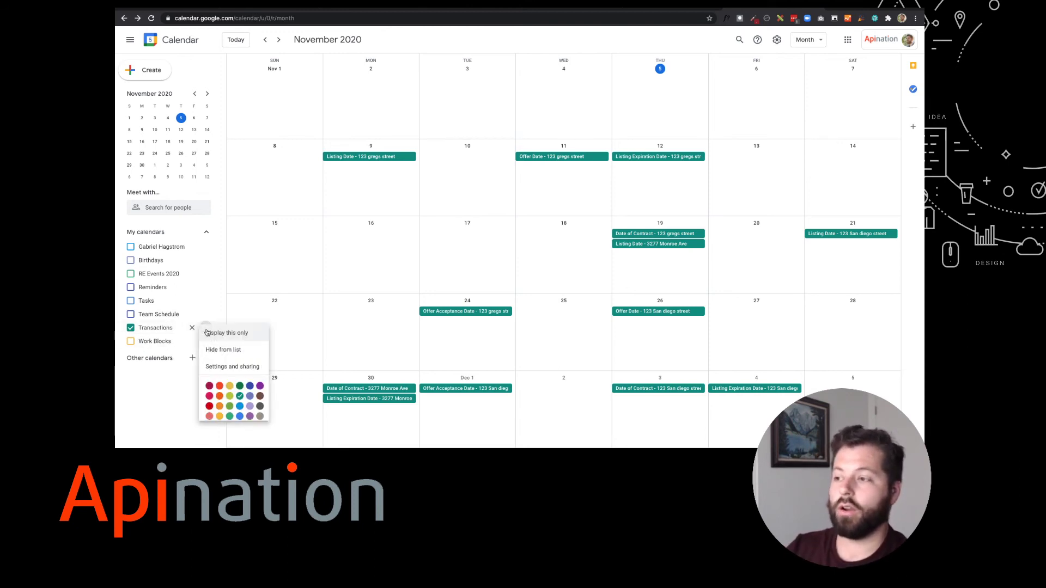
Check the Transactions calendar's Share with specific people list, then go back to November 2020
click(222, 370)
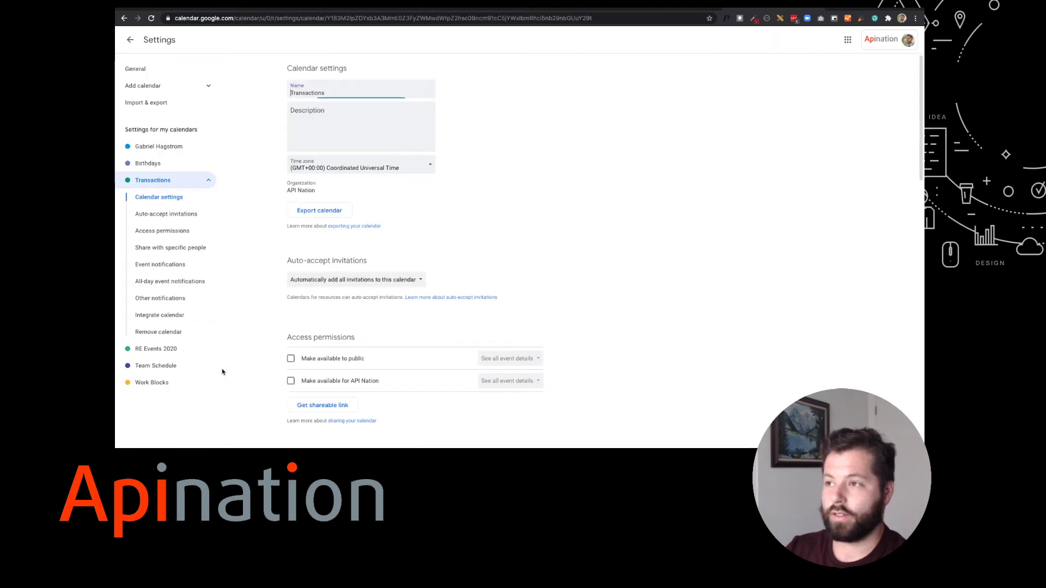
scroll(370, 218, down, 3)
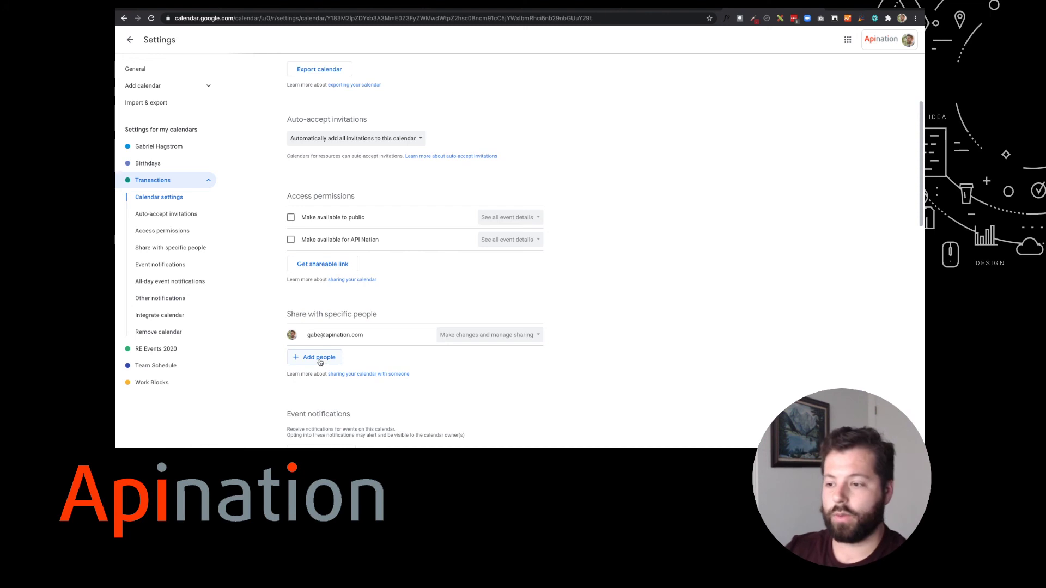
key(alt+Left)
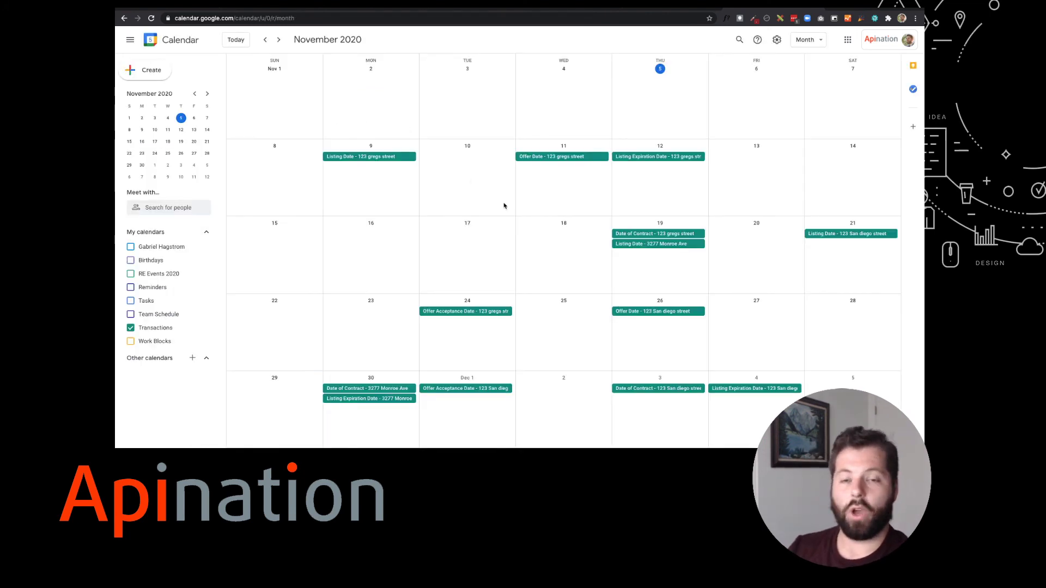
click(241, 10)
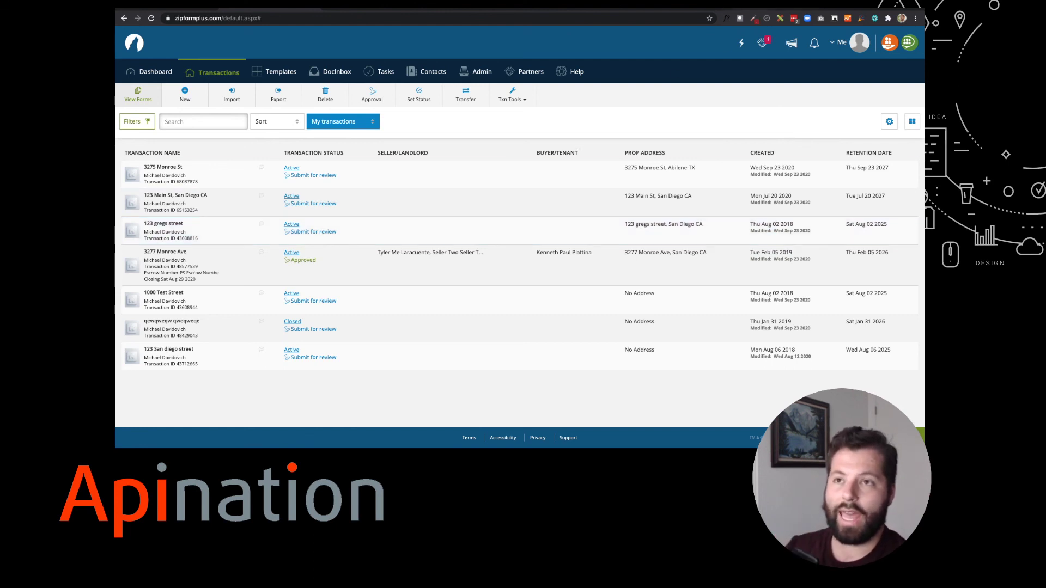
key(ctrl+Tab)
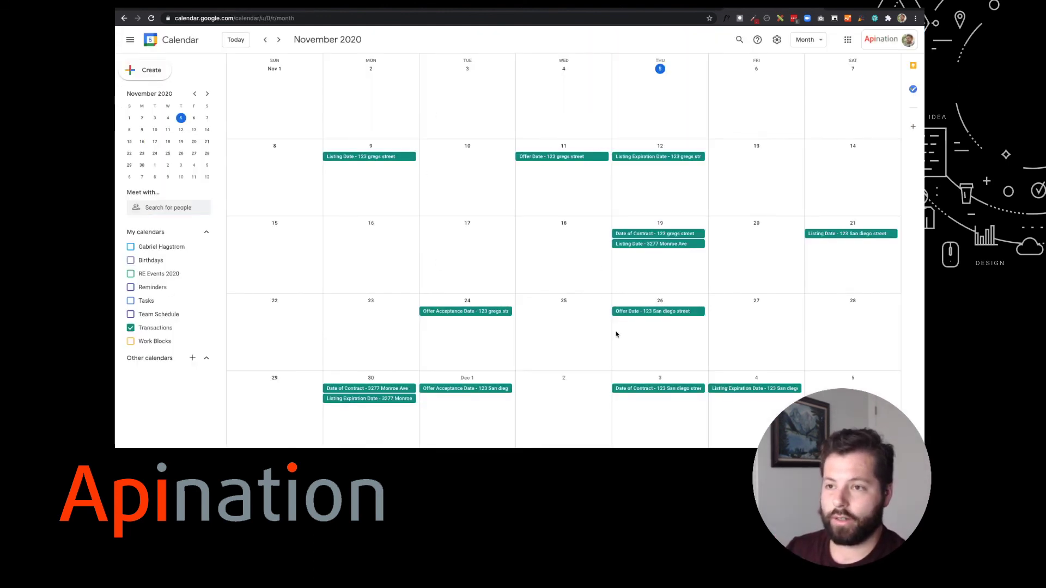